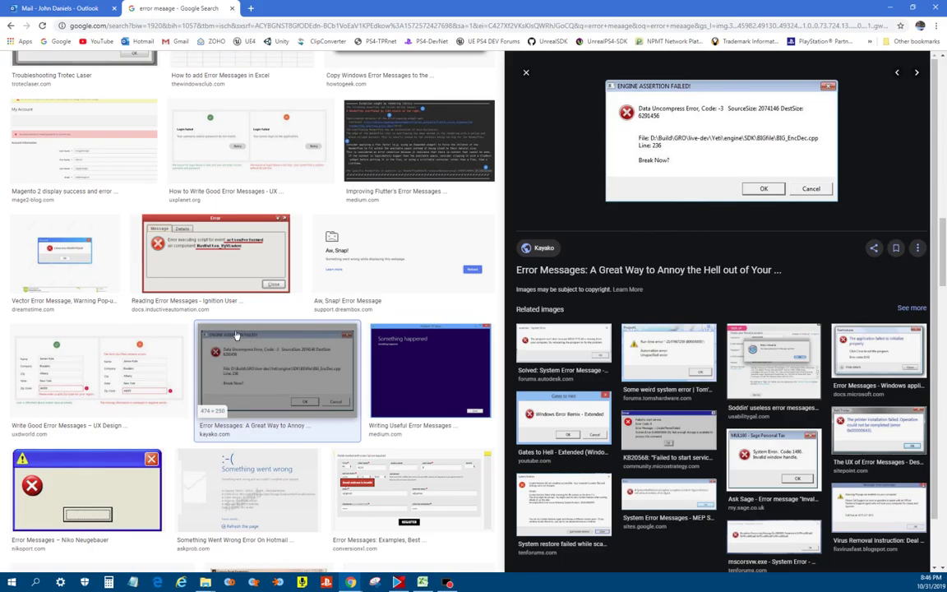
Launch Snipping Tool by searching 'sn' in Windows search.
{"action": "left_click", "coordinate": [36, 582]}
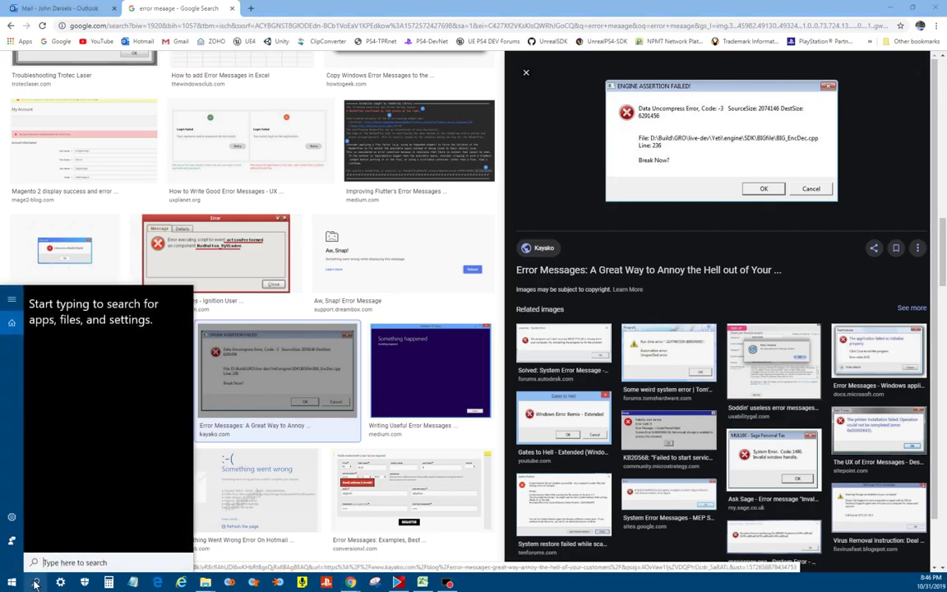
{"action": "type", "text": "sn"}
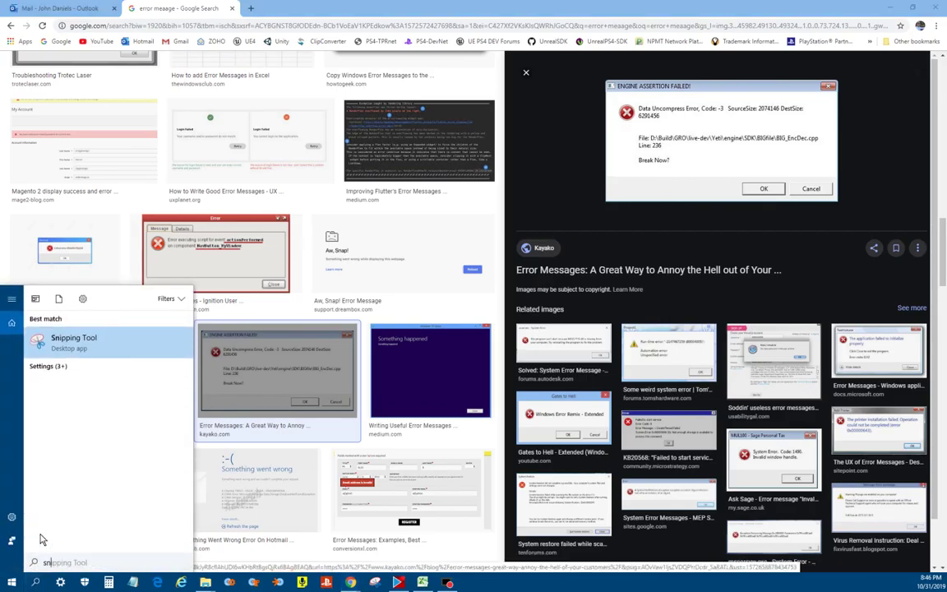
{"action": "left_click", "coordinate": [90, 346]}
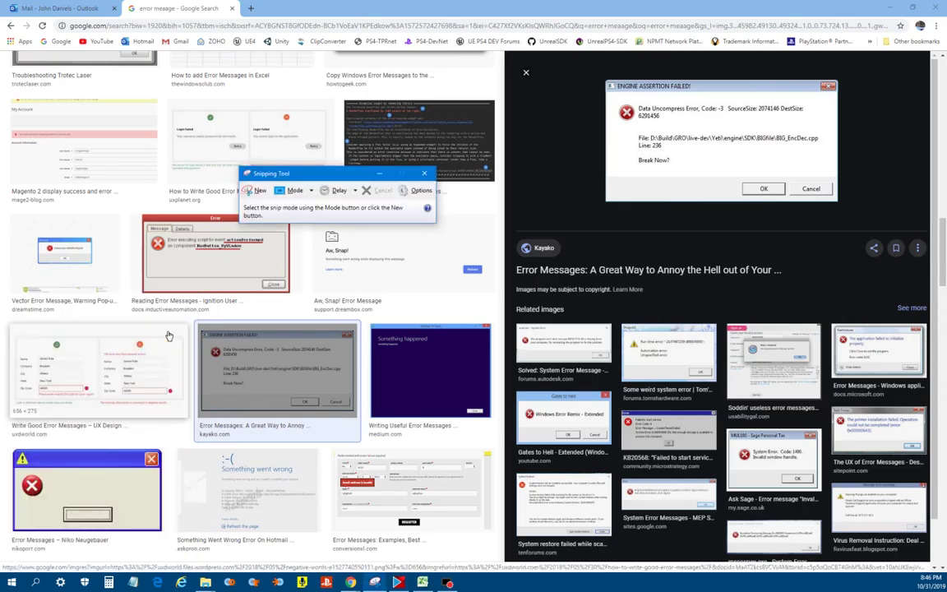
Reopen the Snipping Tool window, move it slightly higher, and start a new snip.
{"action": "right_click", "coordinate": [373, 582]}
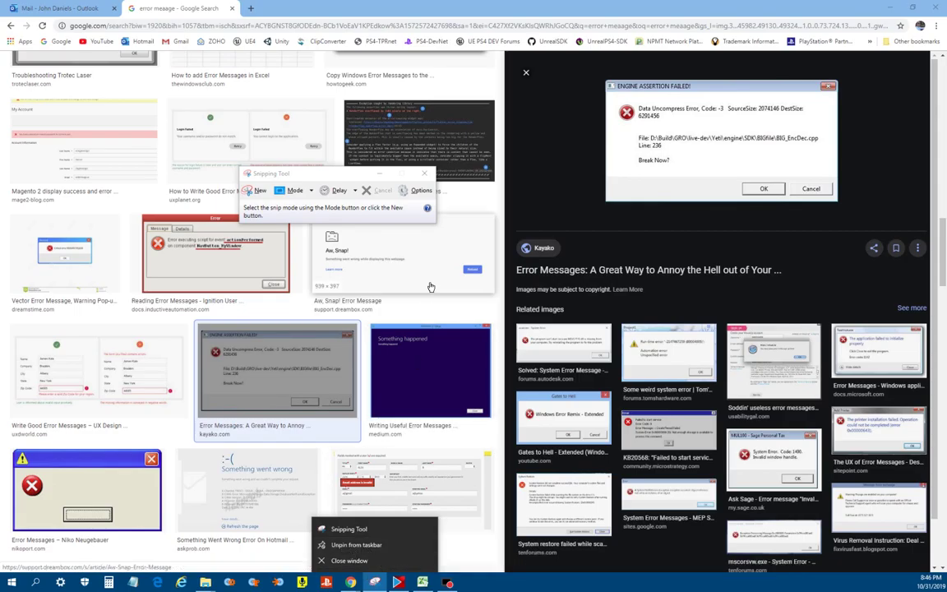
{"action": "left_click", "coordinate": [424, 173]}
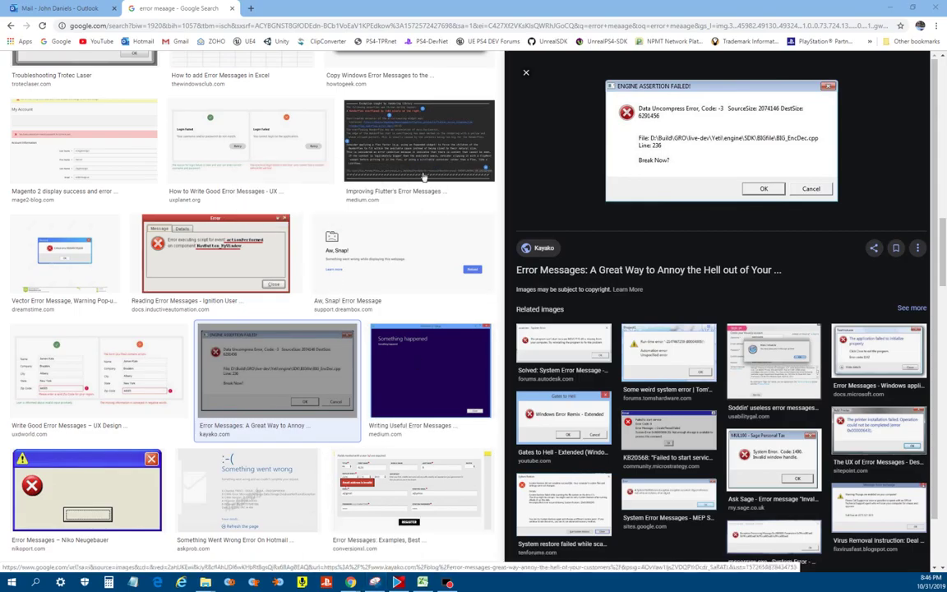
{"action": "left_click", "coordinate": [375, 582]}
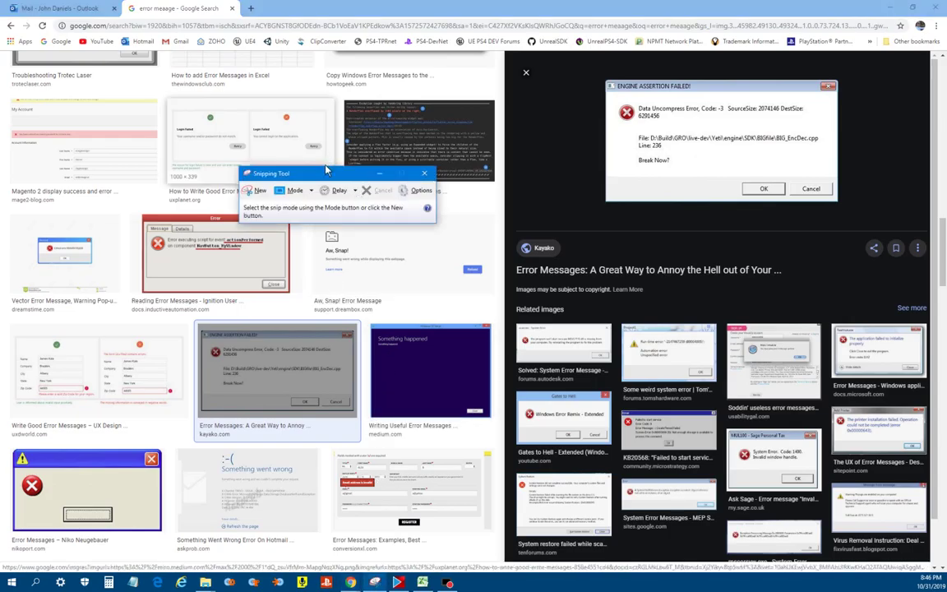
{"action": "left_click_drag", "start_coordinate": [342, 181], "coordinate": [347, 155]}
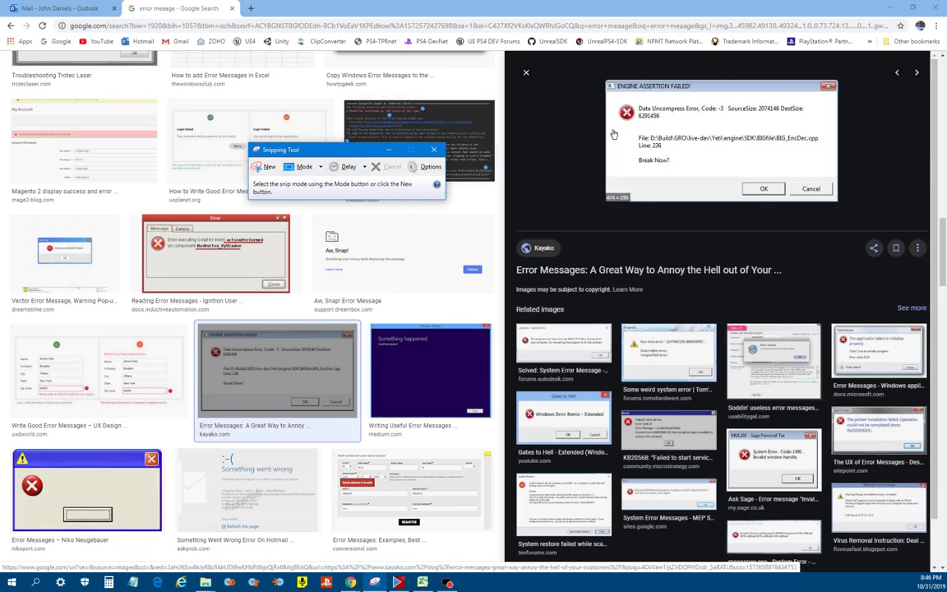
{"action": "left_click", "coordinate": [267, 167]}
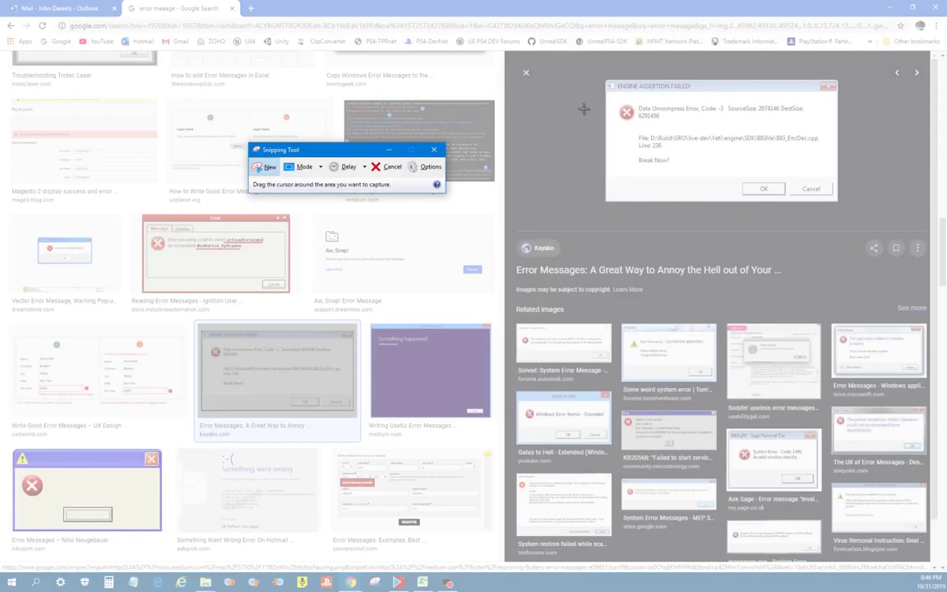
Capture the ENGINE ASSERTION FAILED error dialog as a rectangular snip.
{"action": "left_click_drag", "start_coordinate": [602, 79], "coordinate": [836, 195]}
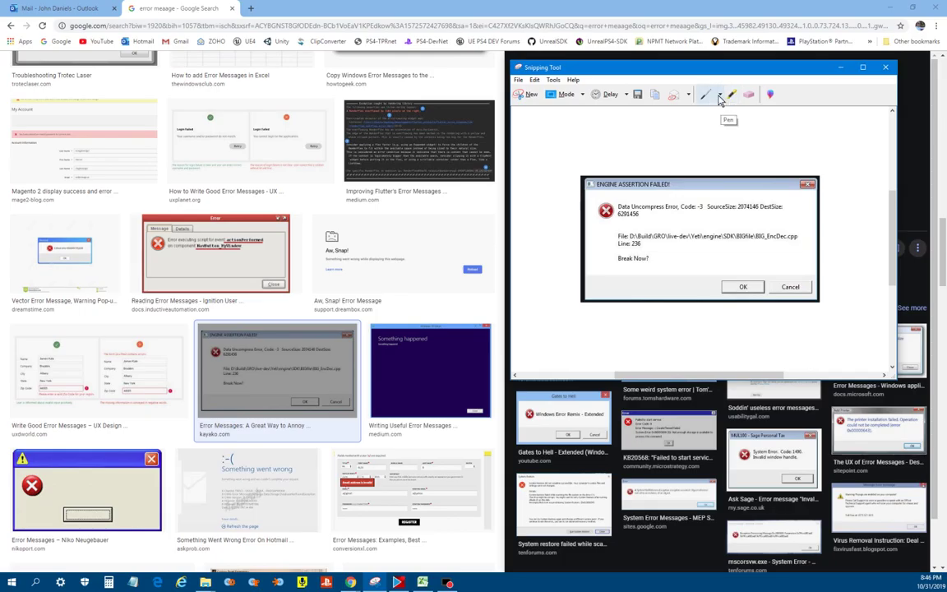
{"action": "left_click", "coordinate": [720, 95]}
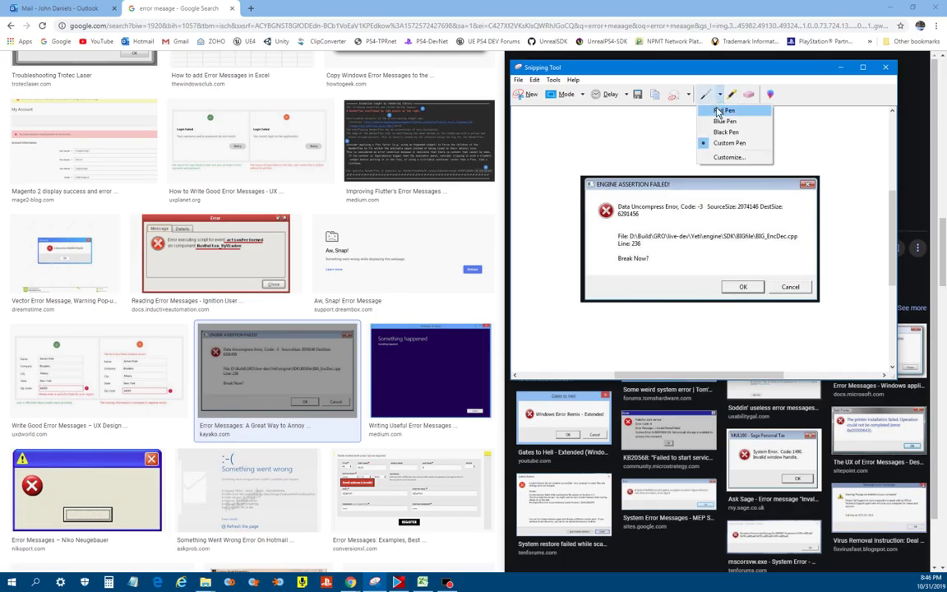
Set up a thick red custom pen, erasing a stray red mark near 'Code'.
{"action": "left_click", "coordinate": [719, 111]}
{"action": "mouse_move", "coordinate": [681, 207]}
{"action": "left_mouse_down"}
{"action": "mouse_move", "coordinate": [694, 191]}
{"action": "mouse_move", "coordinate": [709, 196]}
{"action": "left_mouse_up"}
{"action": "left_click", "coordinate": [747, 93]}
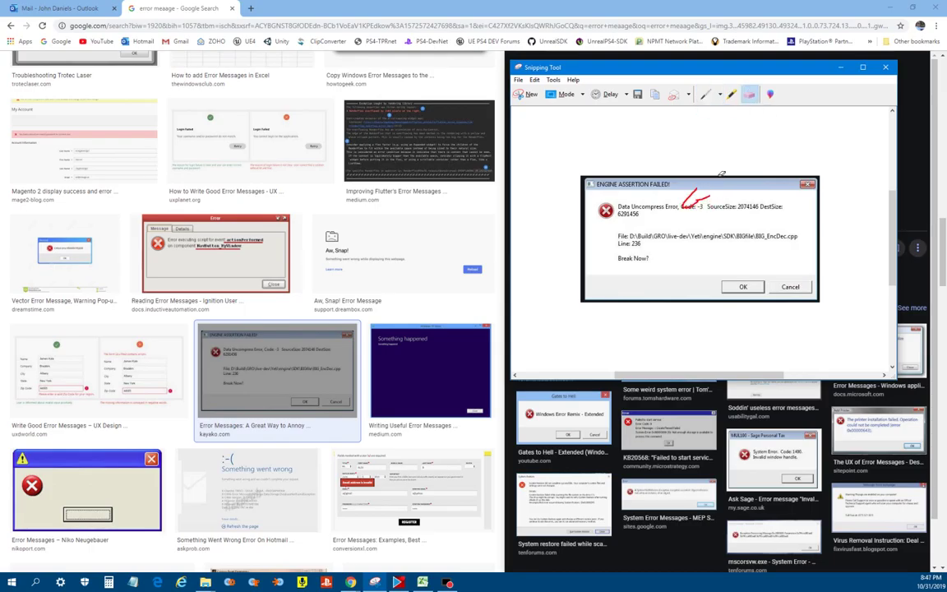
{"action": "left_click", "coordinate": [699, 193]}
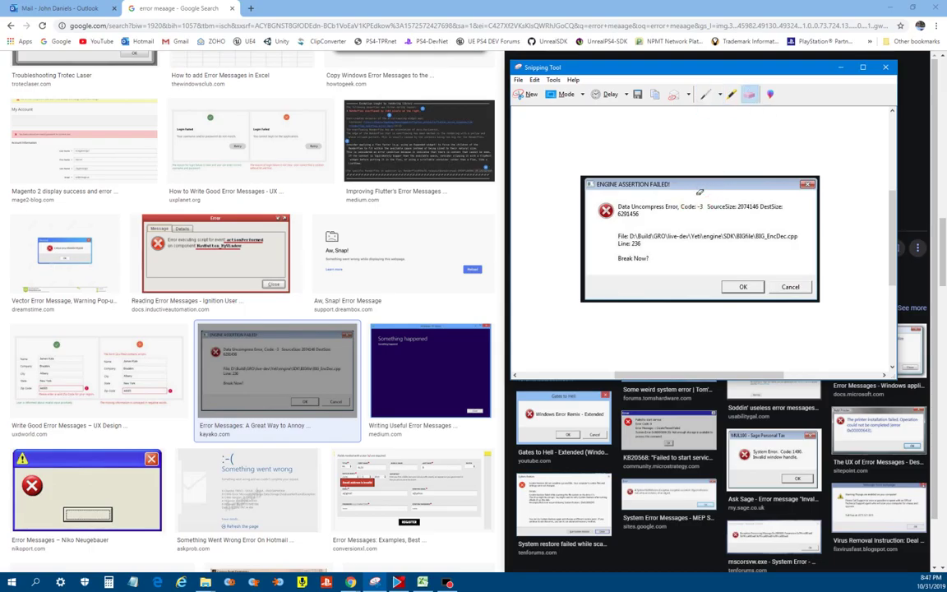
{"action": "left_click", "coordinate": [720, 95]}
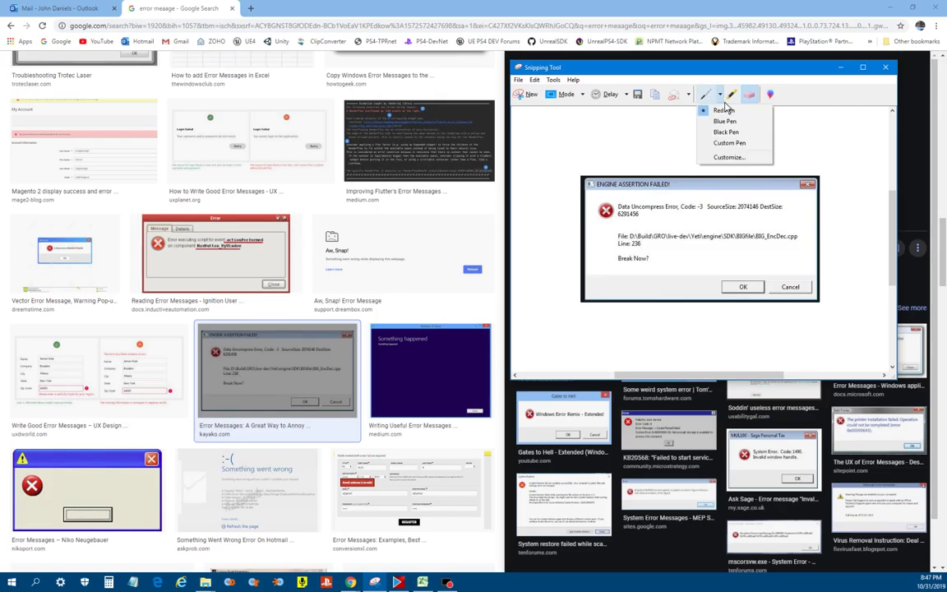
{"action": "left_click", "coordinate": [727, 157]}
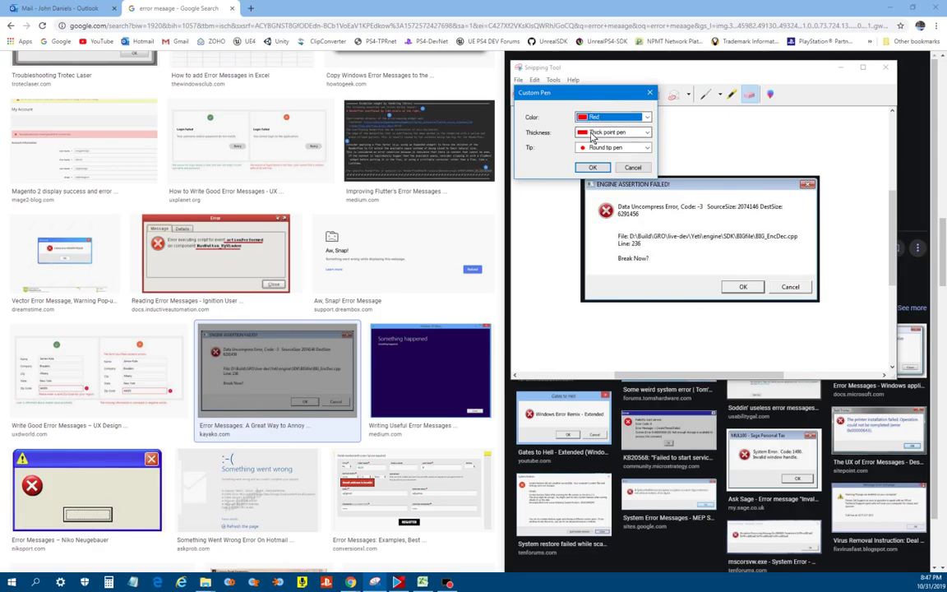
{"action": "left_click", "coordinate": [592, 167]}
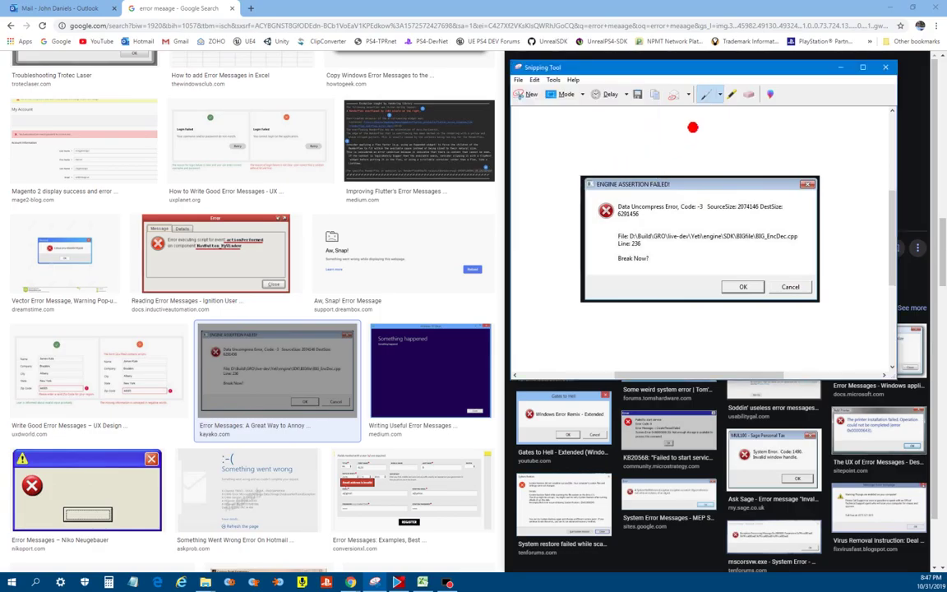
Draw red brackets around the file details, write '1 2' beneath, and copy the snip.
{"action": "left_click", "coordinate": [707, 95]}
{"action": "mouse_move", "coordinate": [633, 234]}
{"action": "left_mouse_down"}
{"action": "mouse_move", "coordinate": [605, 231]}
{"action": "mouse_move", "coordinate": [602, 263]}
{"action": "mouse_move", "coordinate": [635, 267]}
{"action": "left_mouse_up"}
{"action": "mouse_move", "coordinate": [759, 228]}
{"action": "left_mouse_down"}
{"action": "mouse_move", "coordinate": [802, 226]}
{"action": "mouse_move", "coordinate": [808, 242]}
{"action": "mouse_move", "coordinate": [758, 257]}
{"action": "left_mouse_up"}
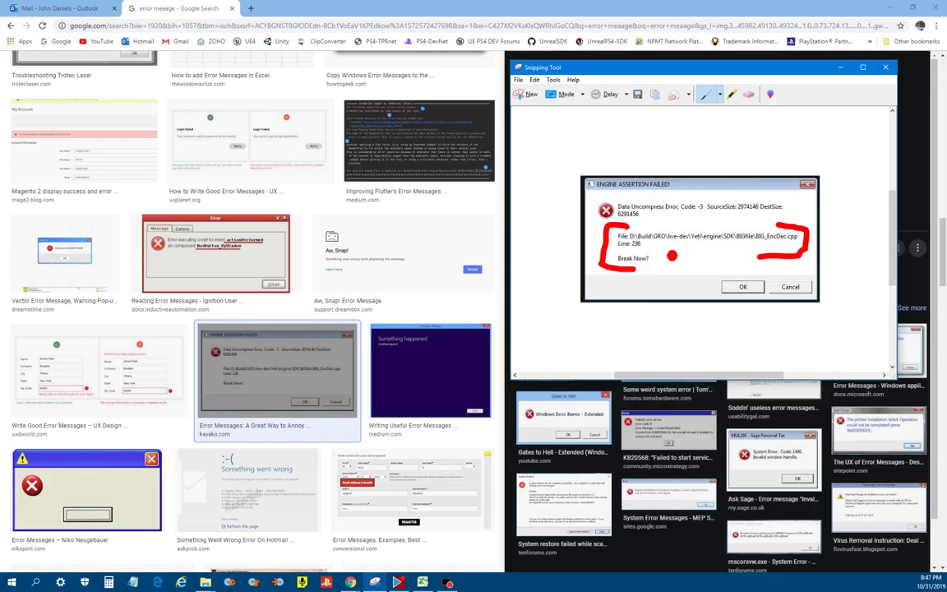
{"action": "mouse_move", "coordinate": [667, 255]}
{"action": "left_mouse_down"}
{"action": "mouse_move", "coordinate": [665, 267]}
{"action": "mouse_move", "coordinate": [705, 267]}
{"action": "left_mouse_up"}
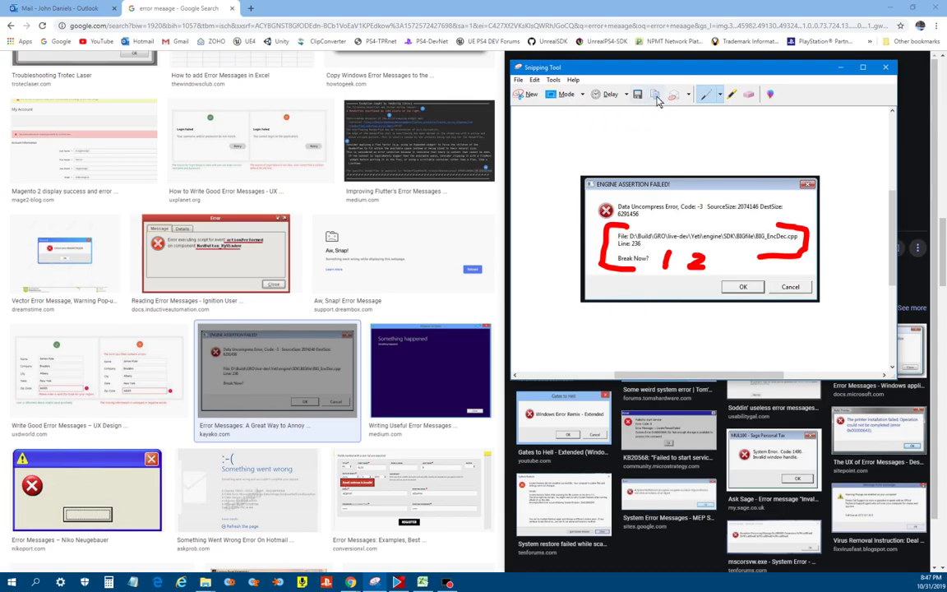
{"action": "left_click", "coordinate": [534, 80]}
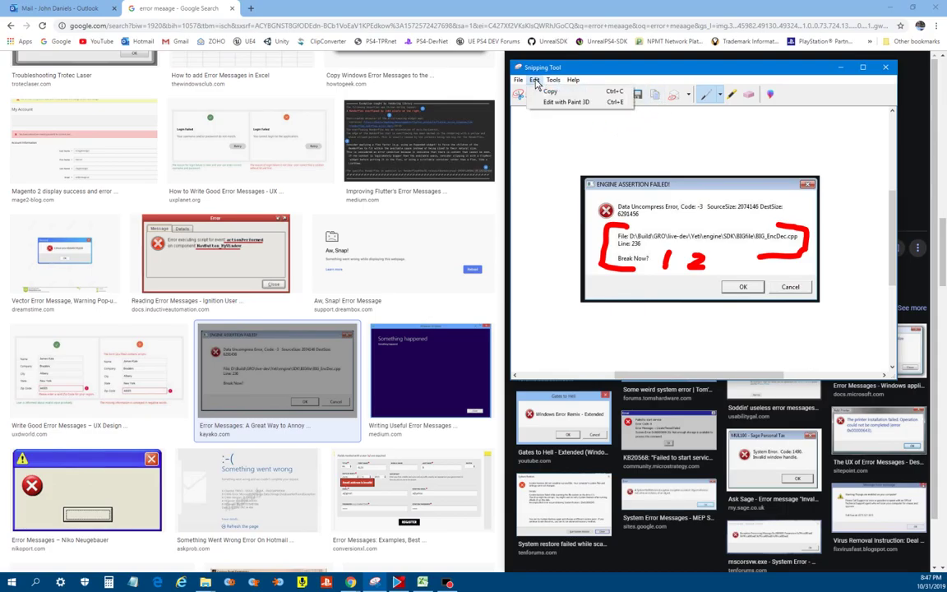
{"action": "left_click", "coordinate": [564, 93]}
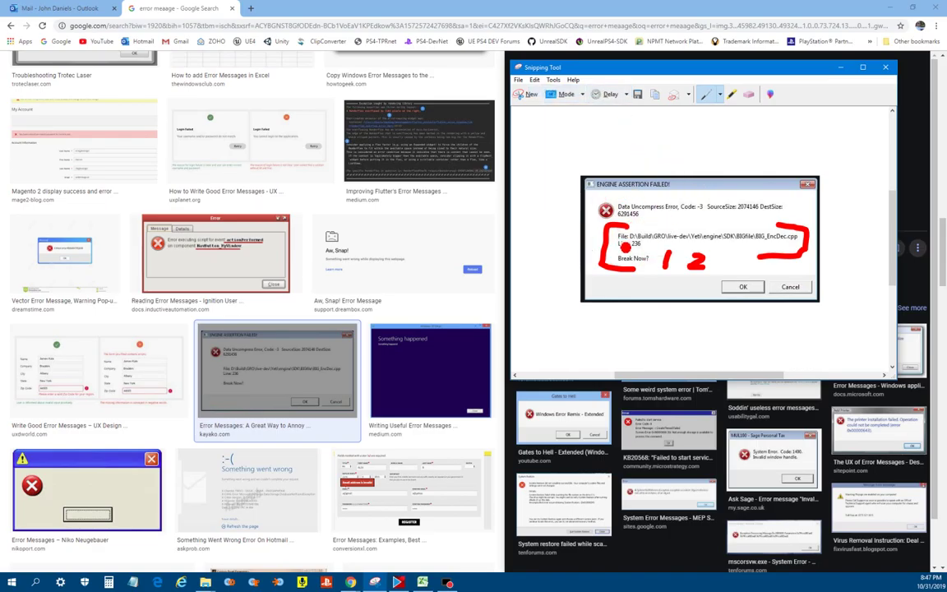
Paste the red-annotated error snip into the Outlook draft's message body.
{"action": "left_click", "coordinate": [78, 9]}
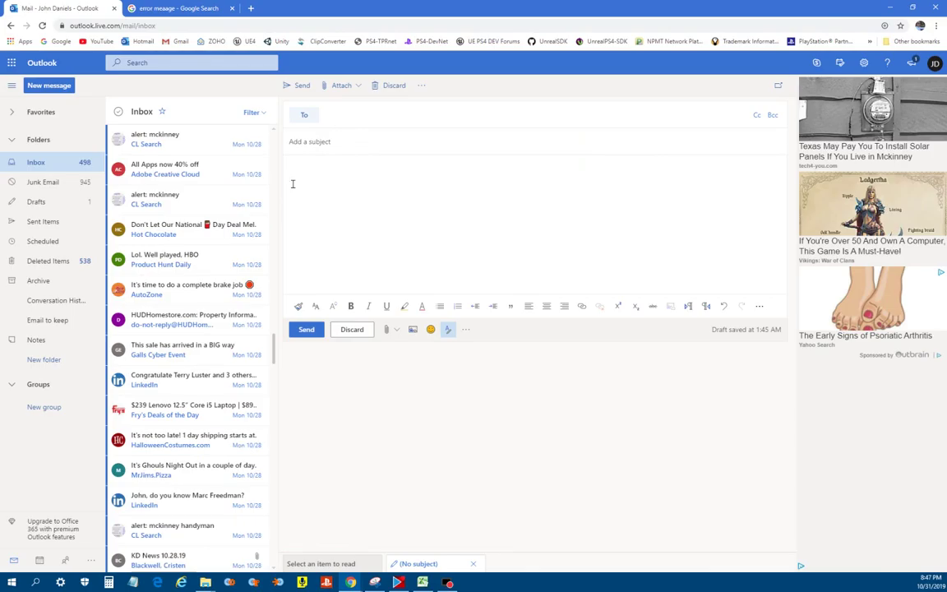
{"action": "key", "text": "ctrl+v"}
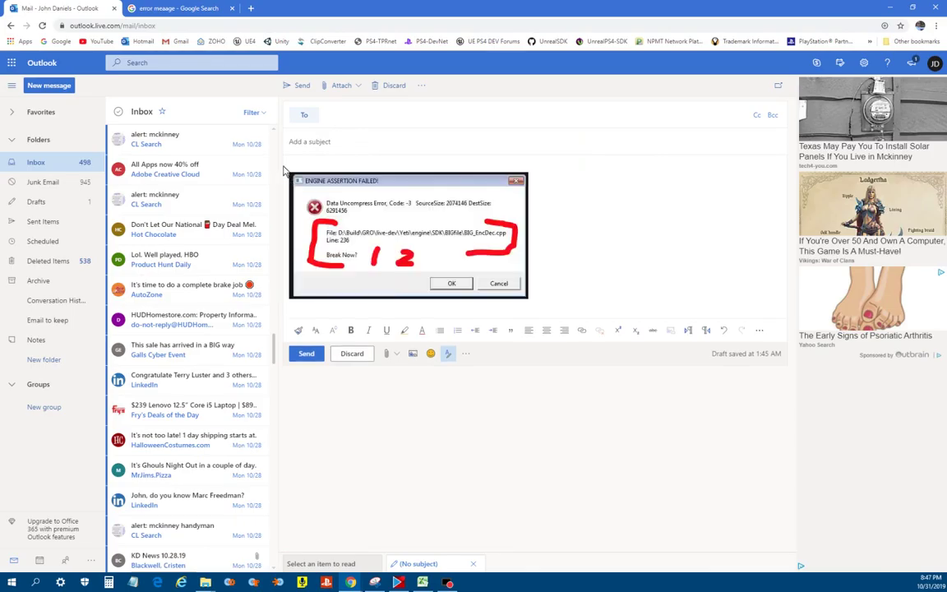
{"action": "right_click", "coordinate": [298, 164]}
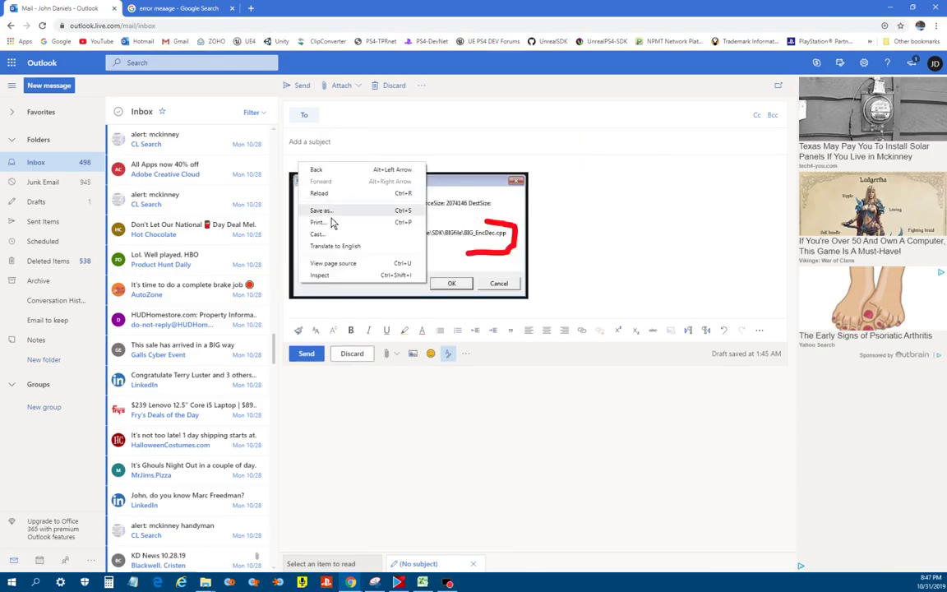
{"action": "left_click", "coordinate": [571, 202]}
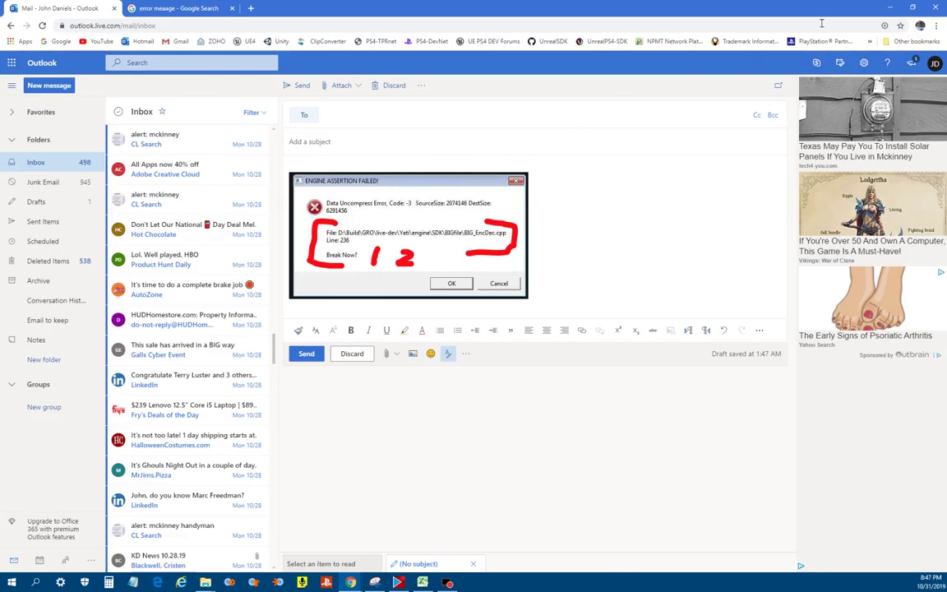
Minimize the browser, then start and cancel a new capture, closing Snipping Tool.
{"action": "left_click", "coordinate": [889, 7]}
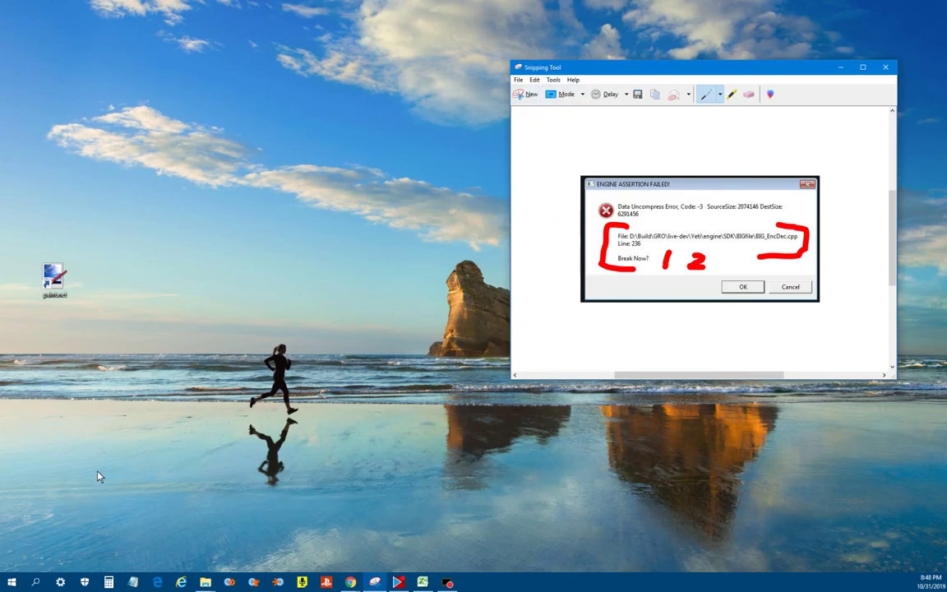
{"action": "left_click", "coordinate": [10, 583]}
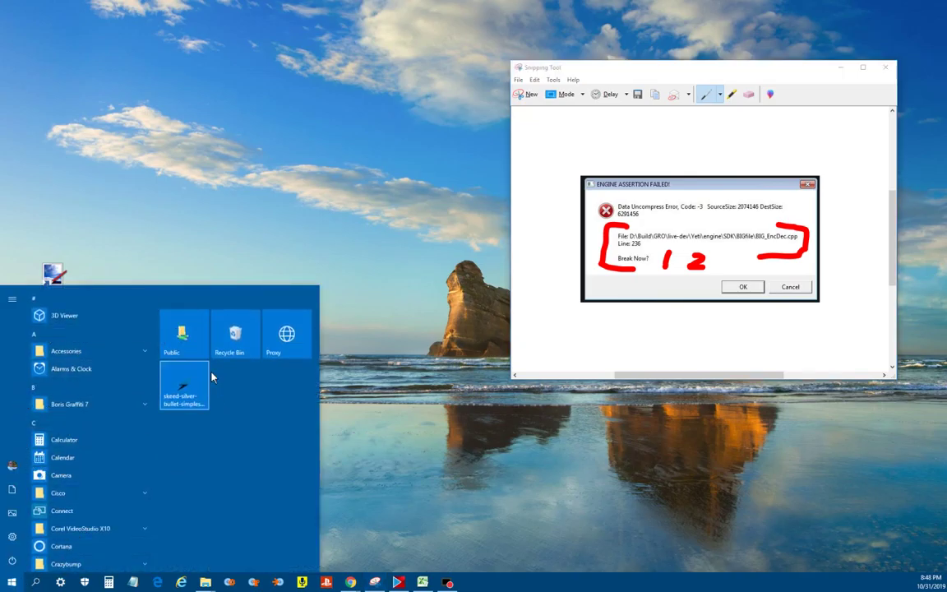
{"action": "mouse_move", "coordinate": [231, 312]}
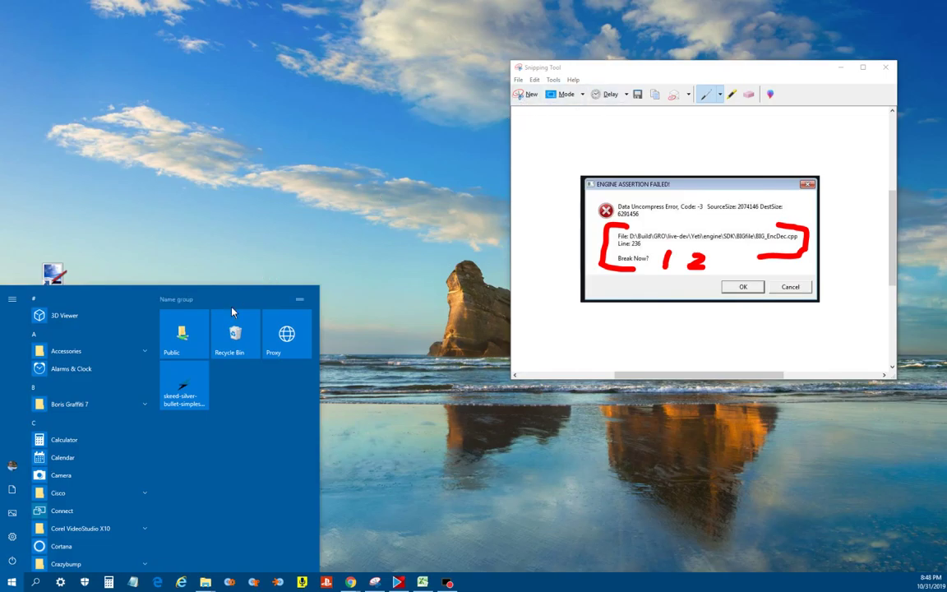
{"action": "left_click", "coordinate": [524, 94]}
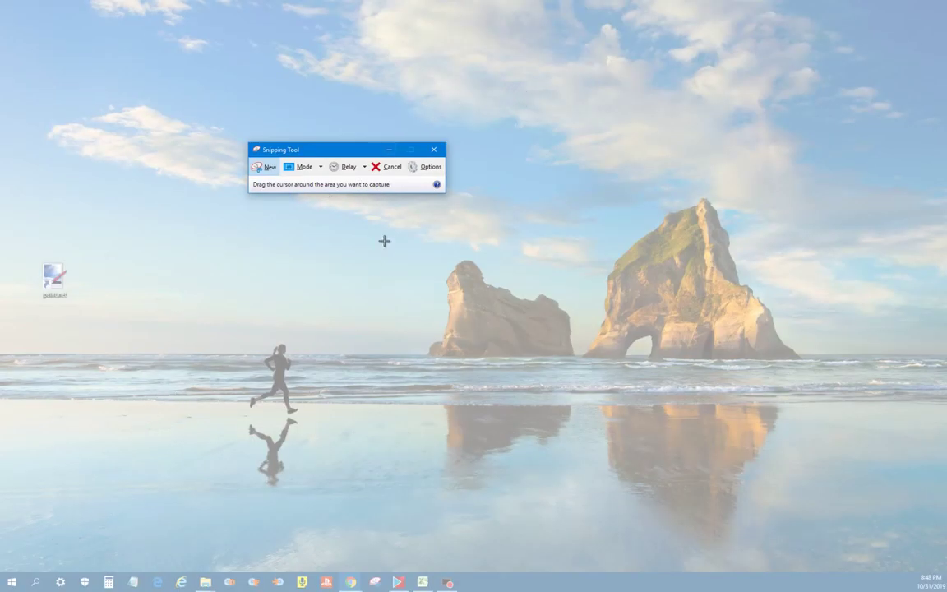
{"action": "left_click", "coordinate": [432, 149]}
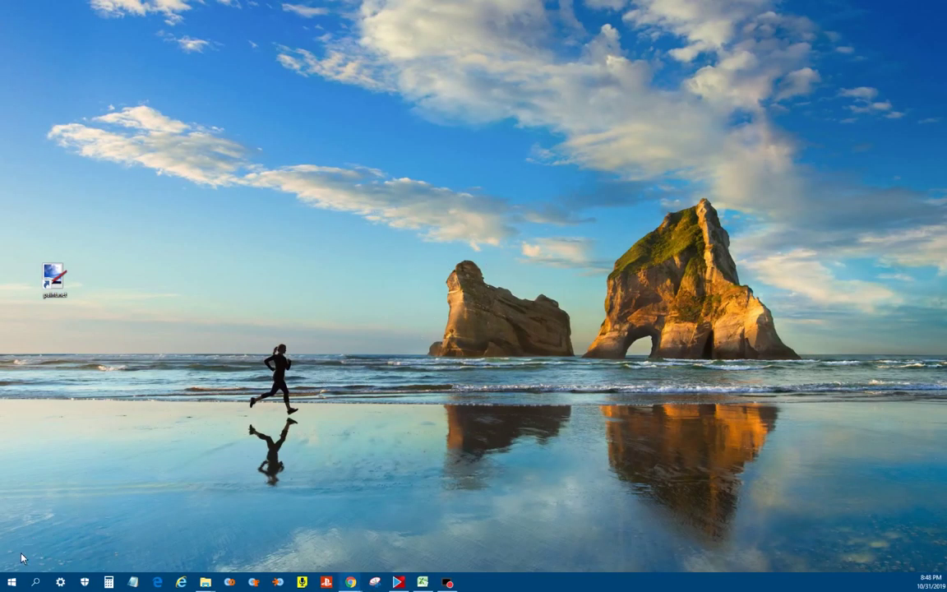
Open the Start menu to show the installed apps such as 3D Viewer and Calculator.
{"action": "left_click", "coordinate": [11, 582]}
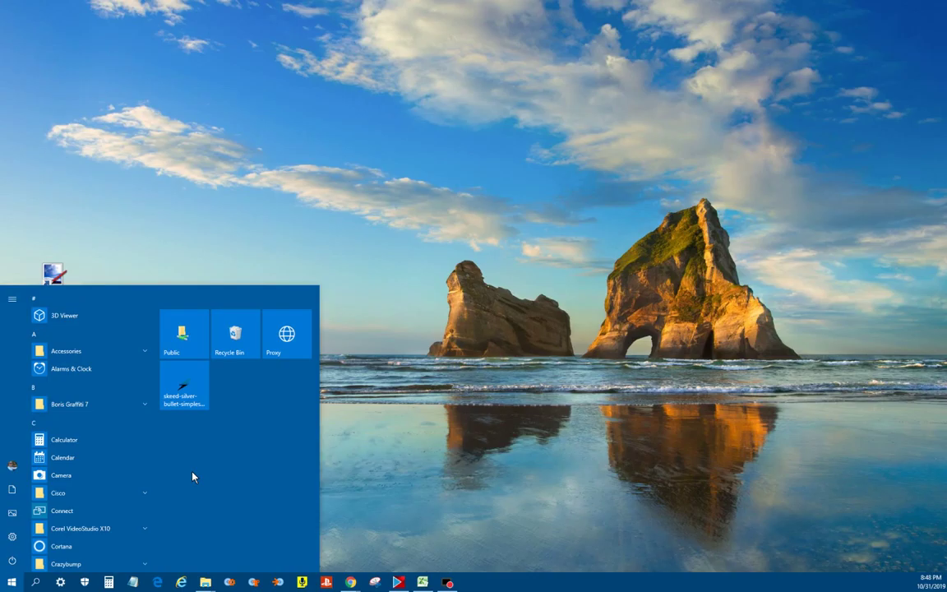
Search for 'paint' and launch Paint from the best match.
{"action": "left_click", "coordinate": [35, 582]}
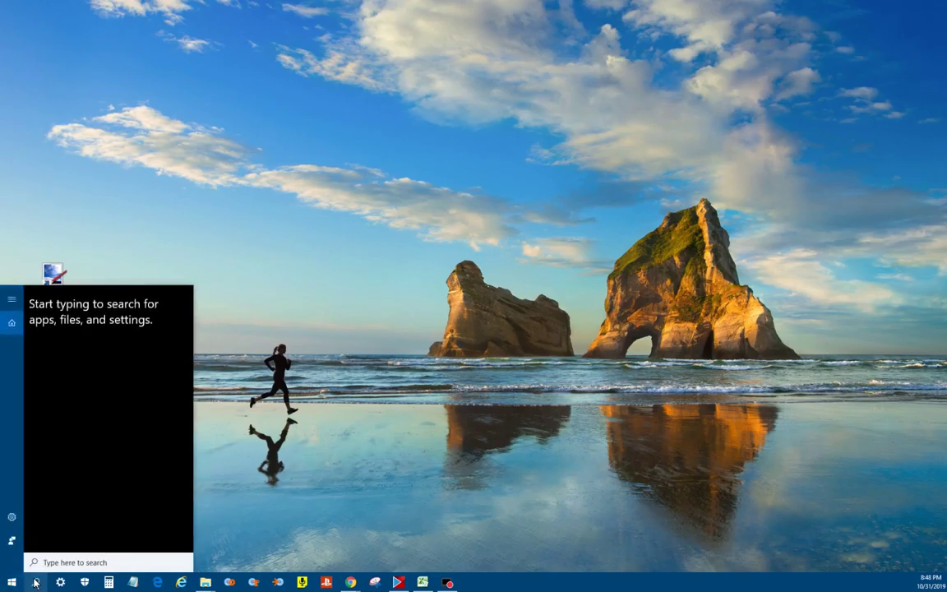
{"action": "type", "text": "paint"}
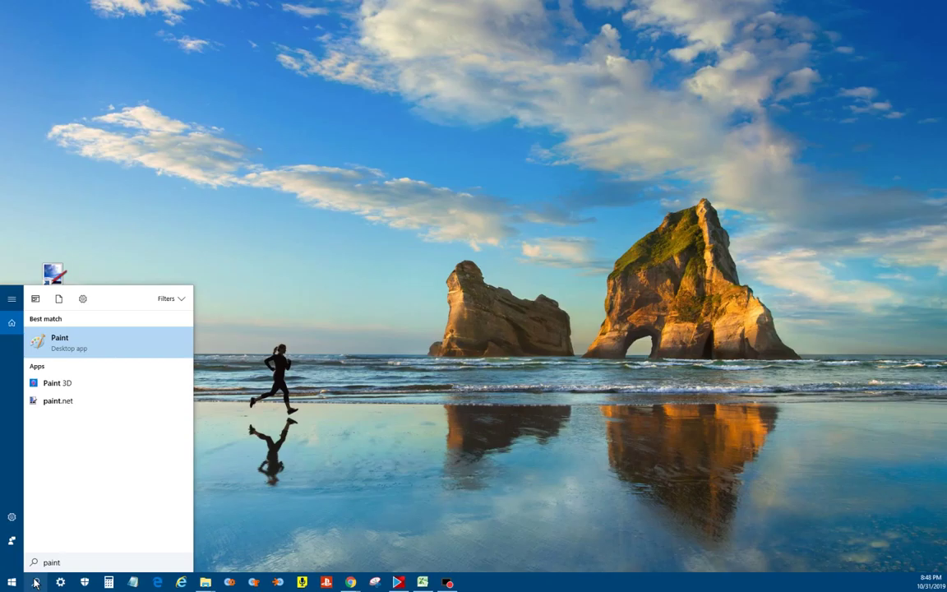
{"action": "left_click", "coordinate": [115, 354]}
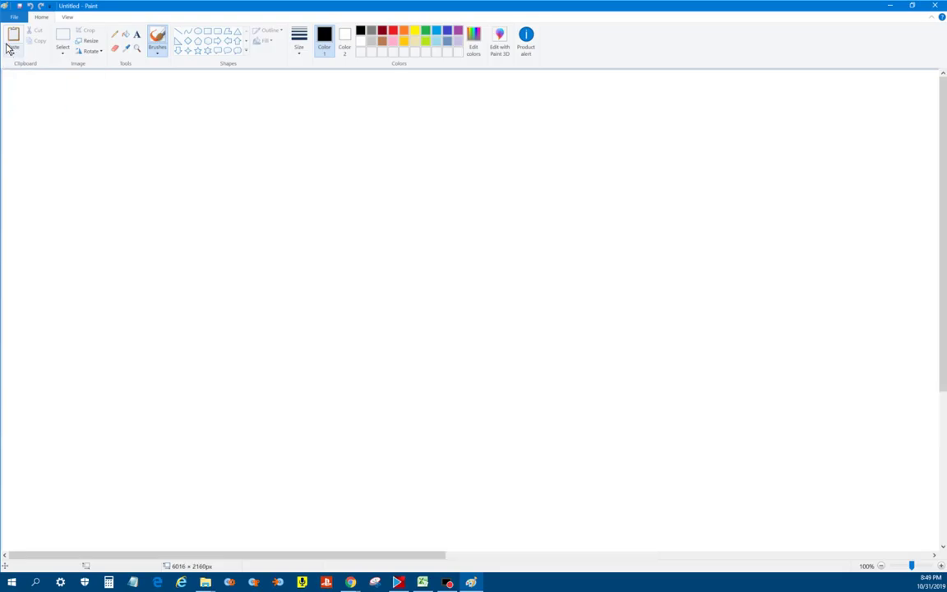
Paste the full-screen capture onto the Paint canvas and scroll to its Start menu area.
{"action": "left_click", "coordinate": [8, 47]}
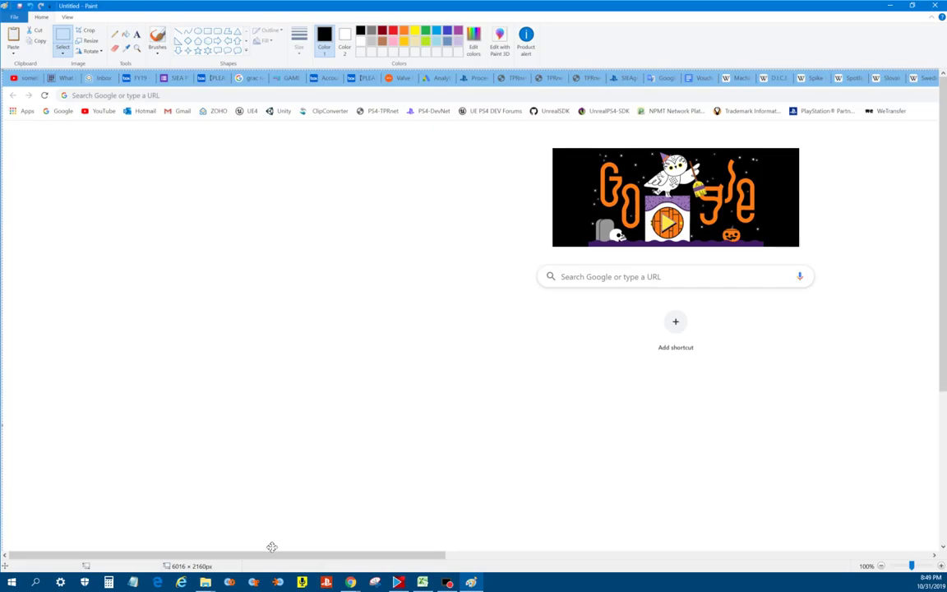
{"action": "left_click_drag", "start_coordinate": [271, 555], "coordinate": [759, 580]}
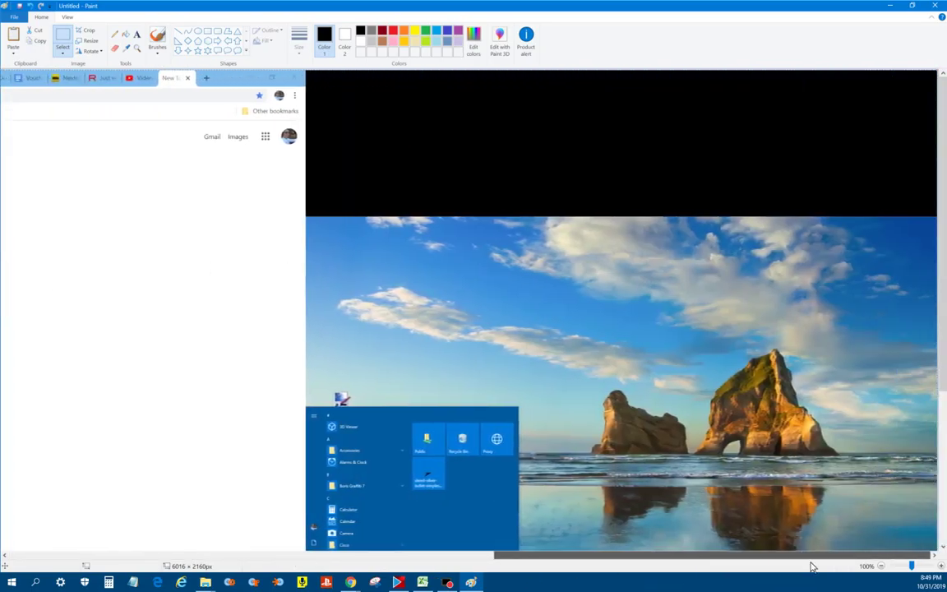
{"action": "scroll", "coordinate": [738, 429], "scroll_direction": "down", "scroll_amount": 5}
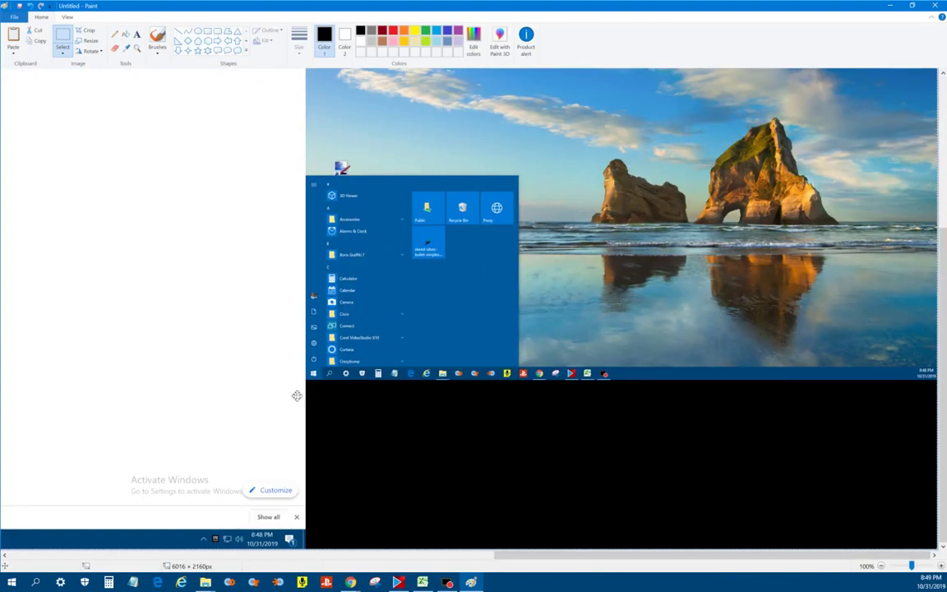
{"action": "left_click", "coordinate": [378, 582]}
Snip the Start menu, mark its bottom tile with a red upward arrow, and copy it.
{"action": "left_click", "coordinate": [255, 162]}
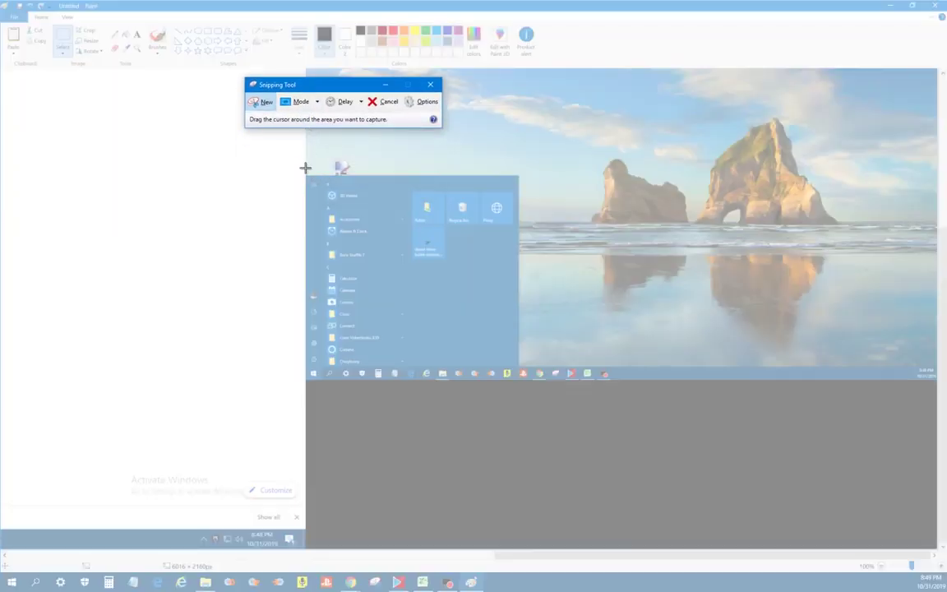
{"action": "left_click_drag", "start_coordinate": [307, 176], "coordinate": [516, 368]}
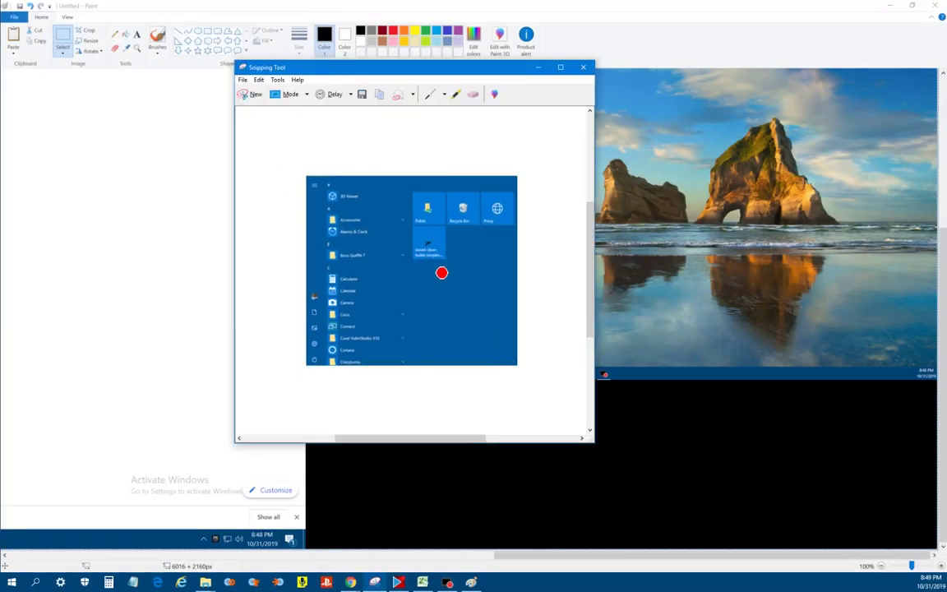
{"action": "mouse_move", "coordinate": [434, 263]}
{"action": "left_mouse_down"}
{"action": "mouse_move", "coordinate": [436, 325]}
{"action": "mouse_move", "coordinate": [430, 270]}
{"action": "mouse_move", "coordinate": [422, 281]}
{"action": "mouse_move", "coordinate": [436, 267]}
{"action": "mouse_move", "coordinate": [445, 282]}
{"action": "left_mouse_up"}
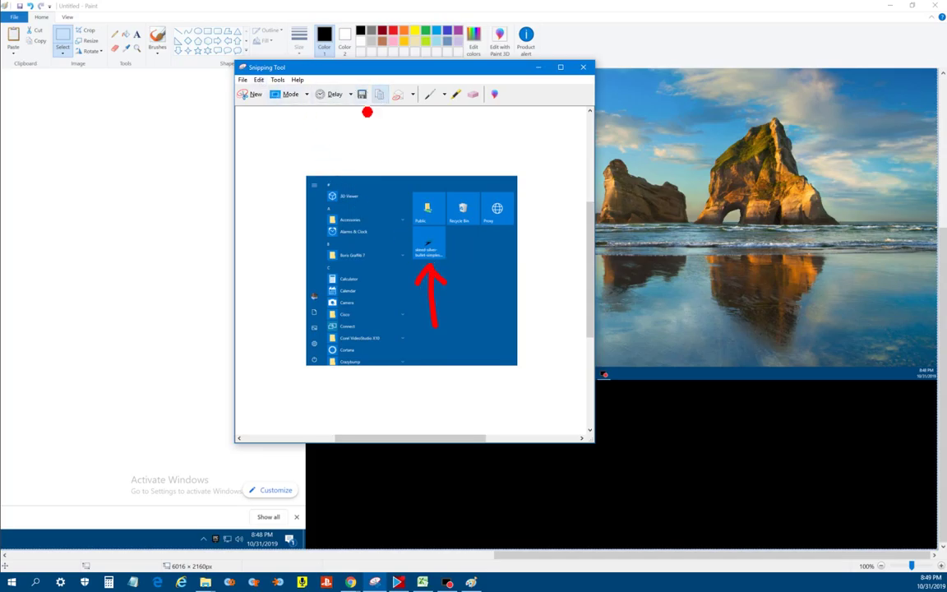
{"action": "left_click", "coordinate": [259, 80]}
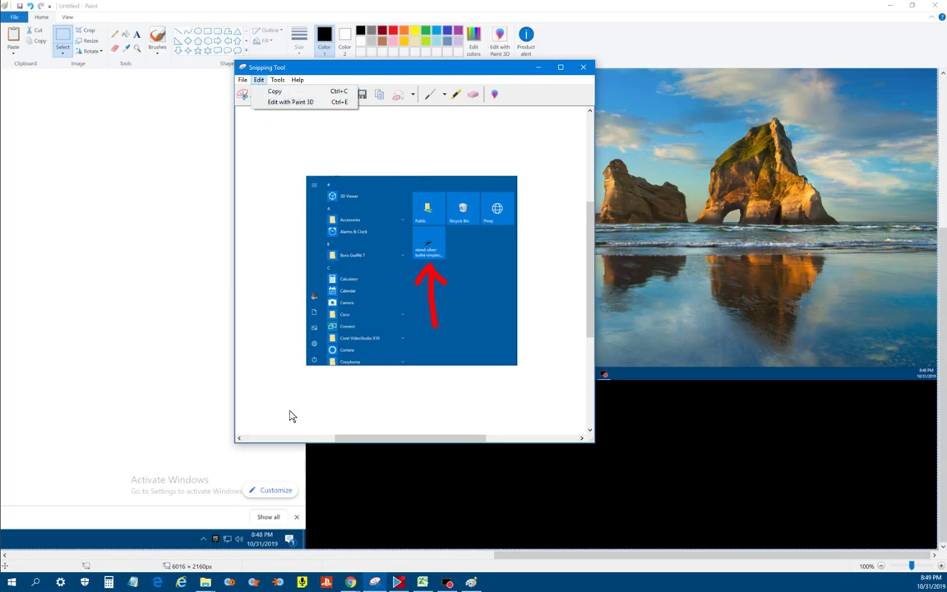
{"action": "left_click", "coordinate": [350, 581]}
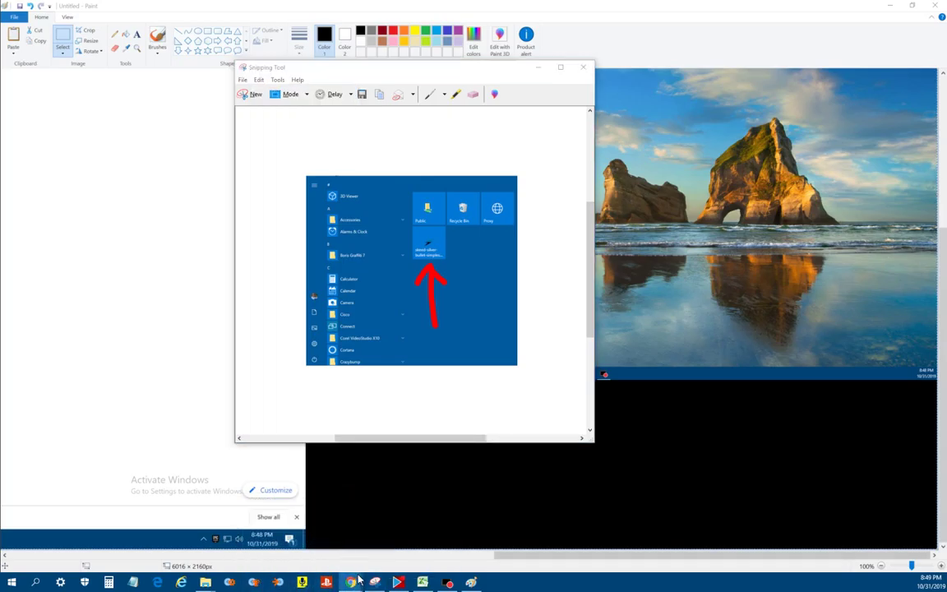
{"action": "mouse_move", "coordinate": [359, 580]}
Replace the draft's error image with the Start-menu snip in Outlook, then minimize the browser.
{"action": "left_click", "coordinate": [888, 6]}
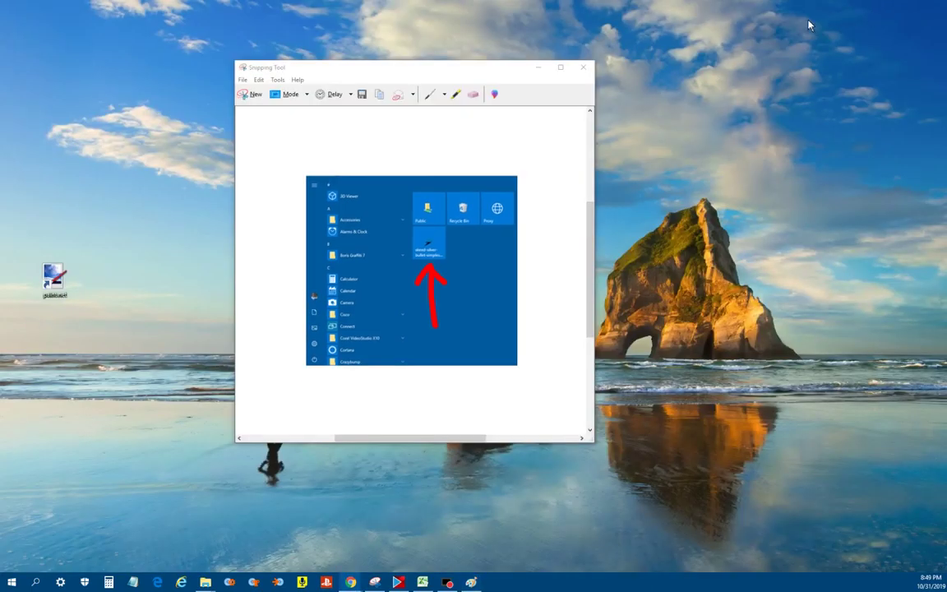
{"action": "mouse_move", "coordinate": [350, 581]}
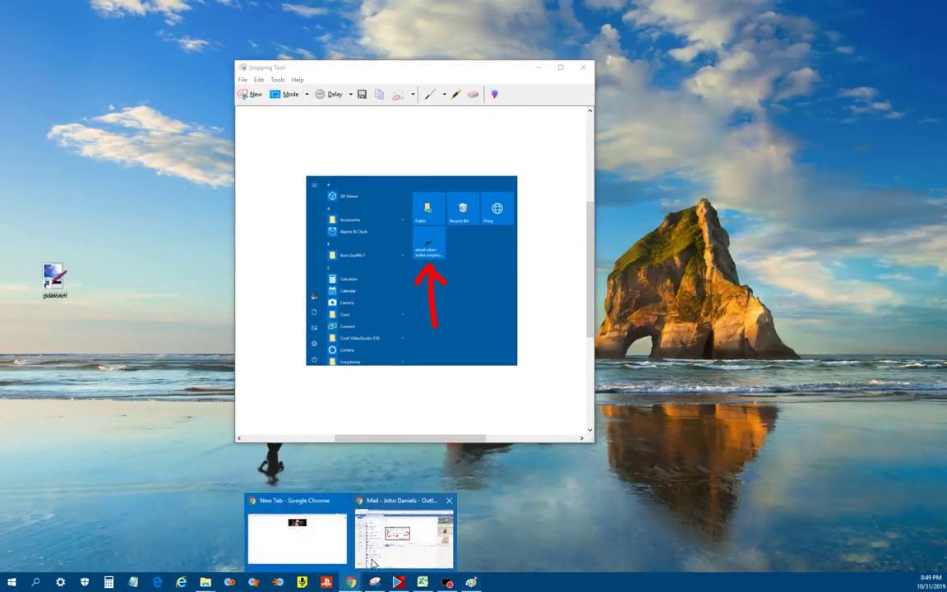
{"action": "left_click", "coordinate": [372, 562]}
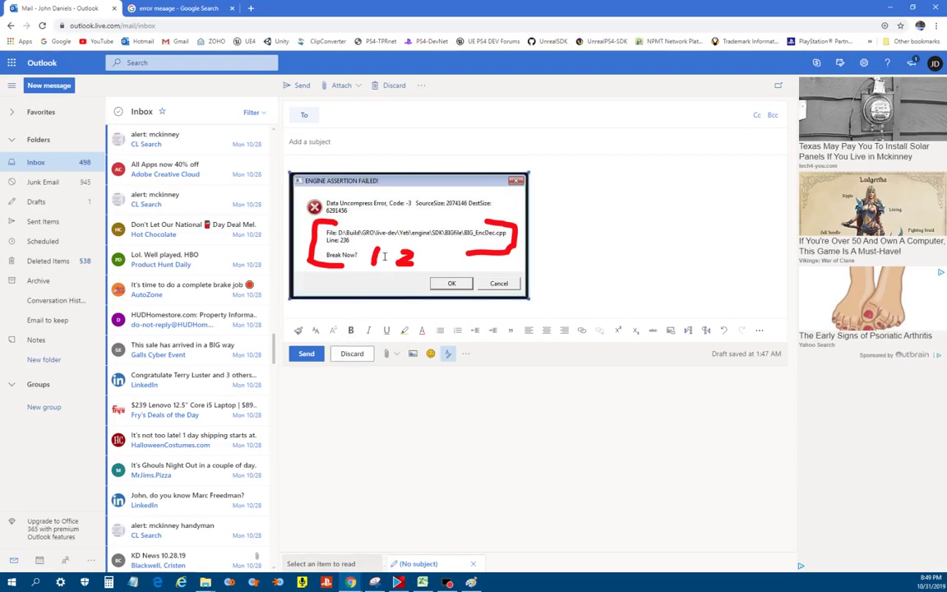
{"action": "key", "text": "BackSpace"}
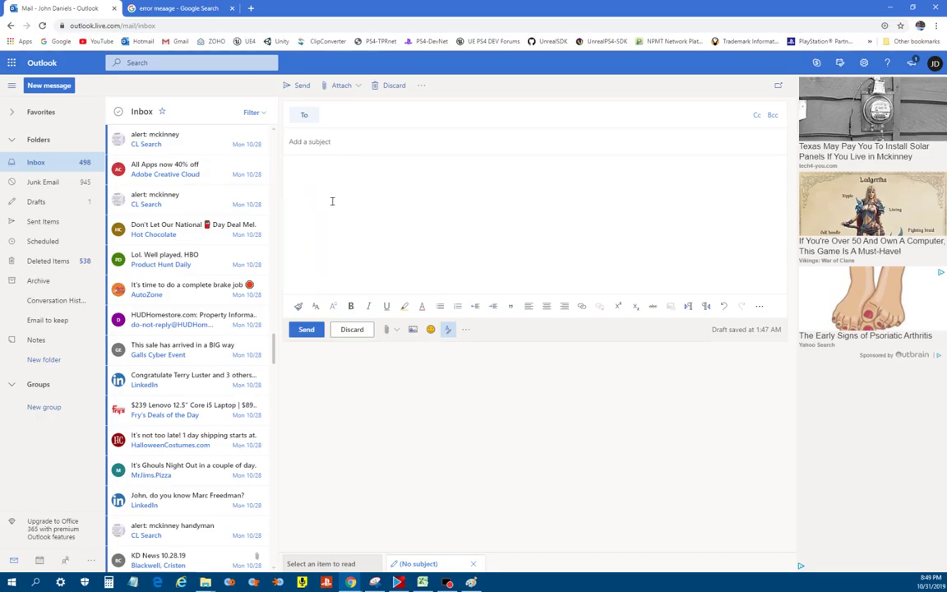
{"action": "key", "text": "ctrl+v"}
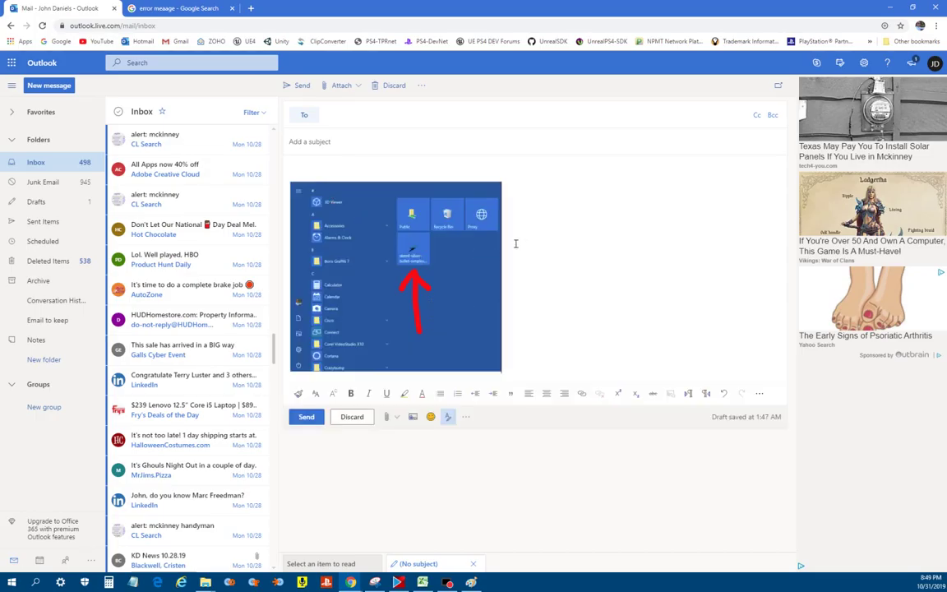
{"action": "left_click", "coordinate": [891, 10]}
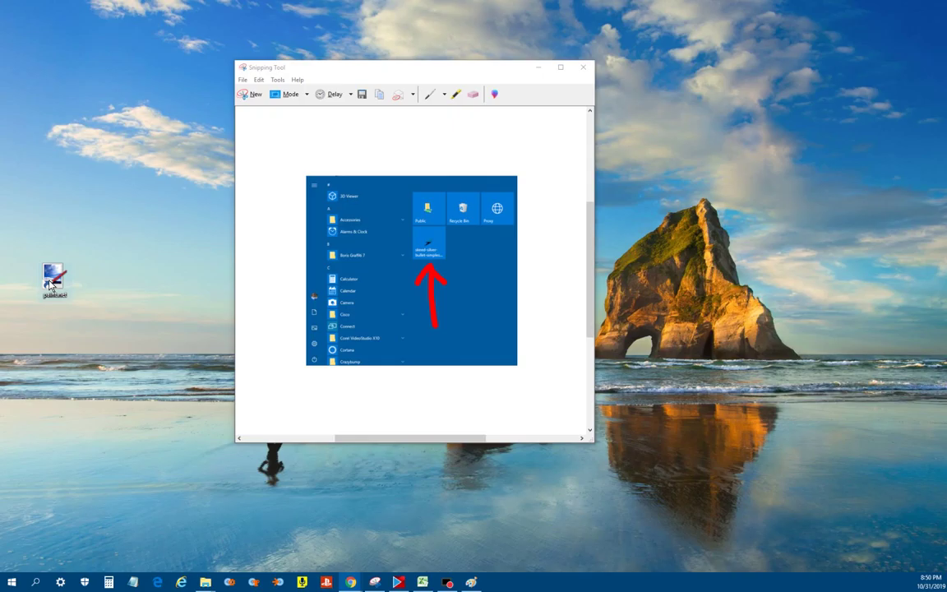
{"action": "left_click", "coordinate": [471, 582]}
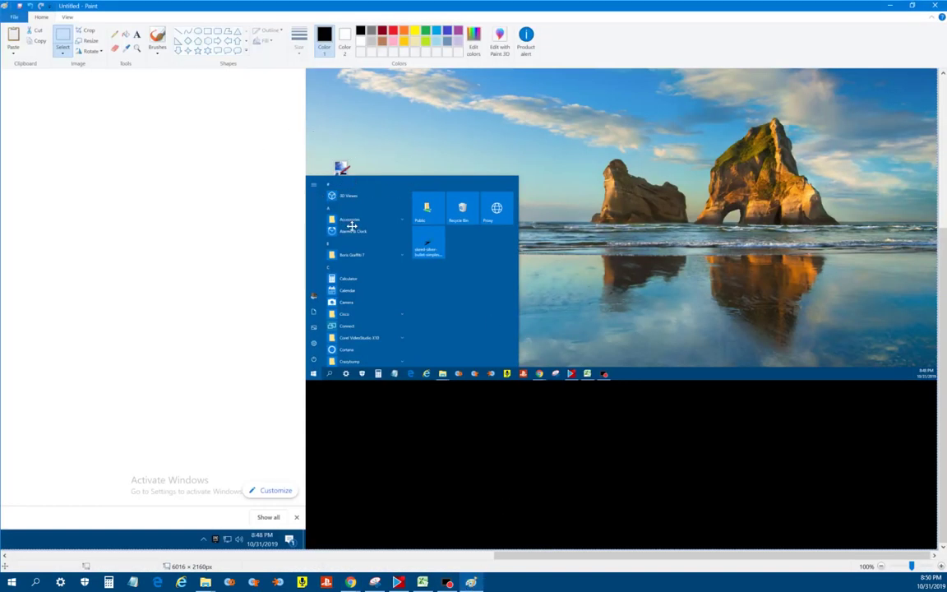
{"action": "left_click", "coordinate": [888, 6]}
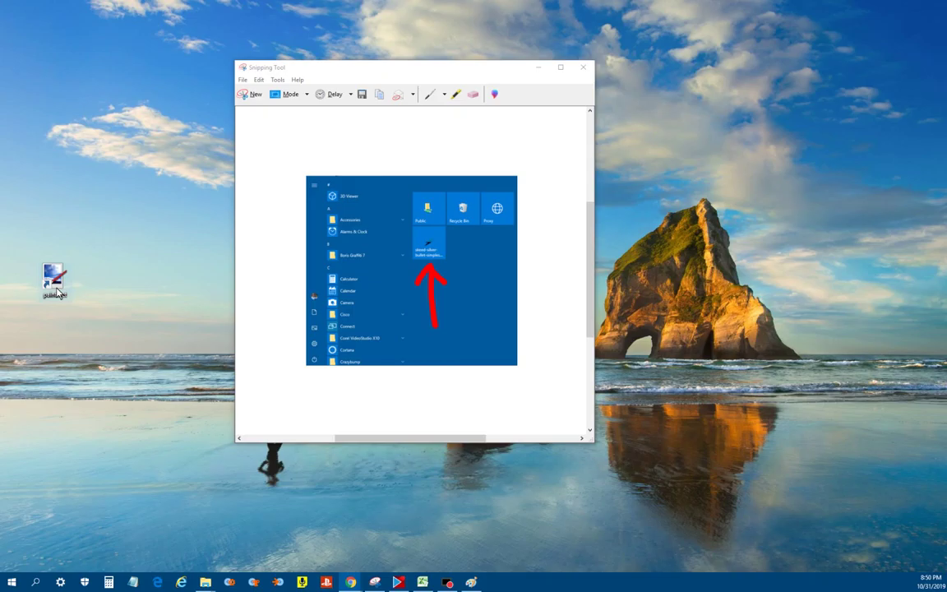
{"action": "left_click", "coordinate": [471, 582]}
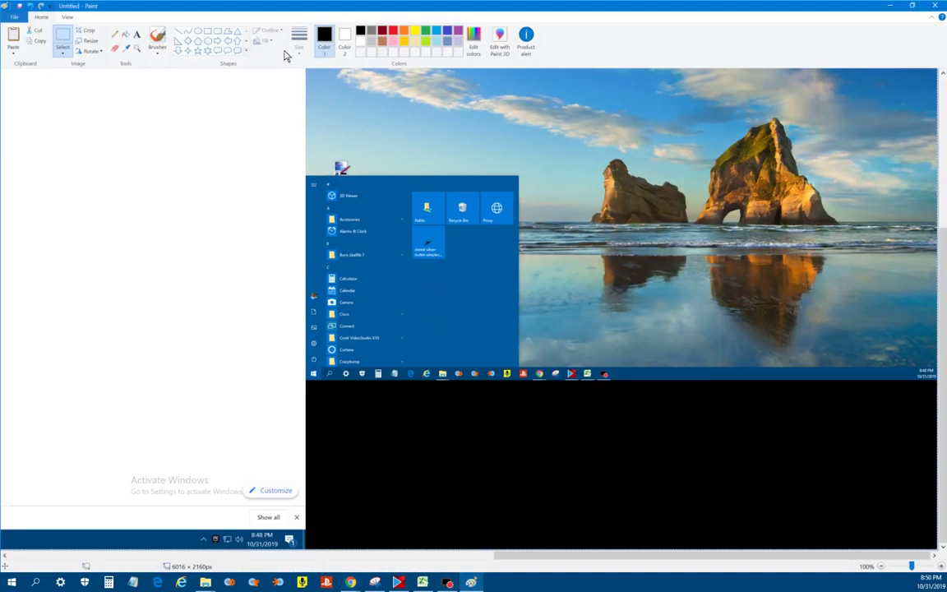